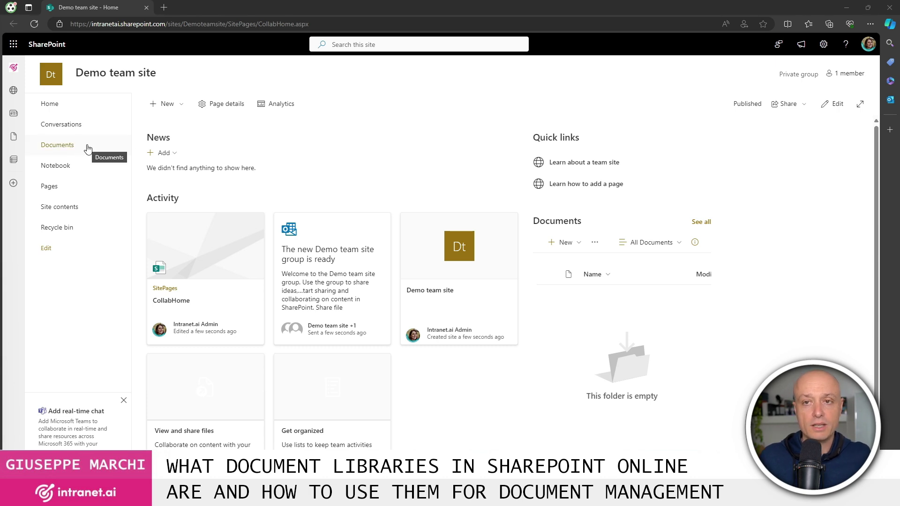
- Go to the empty Documents library and look over the item types in the New menu
{"action": "left_click", "coordinate": [88, 149]}
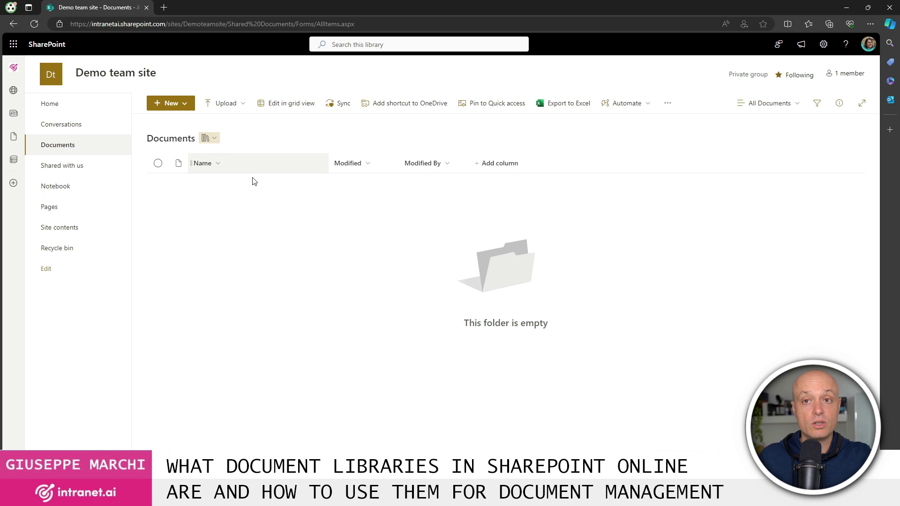
{"action": "left_click", "coordinate": [185, 104]}
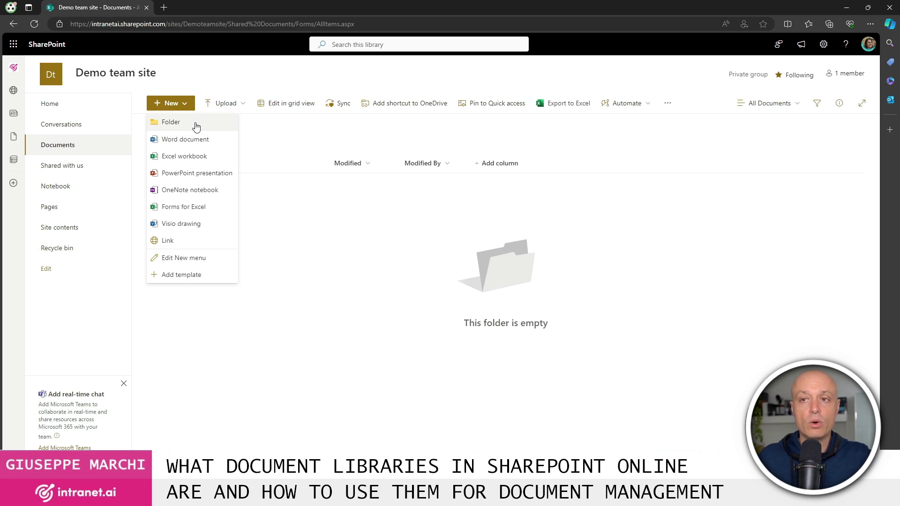
{"action": "left_click", "coordinate": [330, 220]}
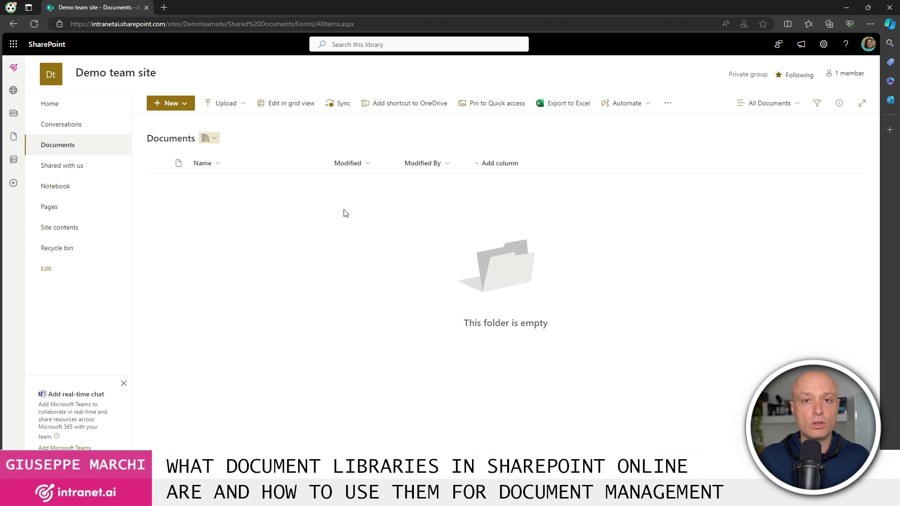
{"action": "left_click", "coordinate": [823, 44]}
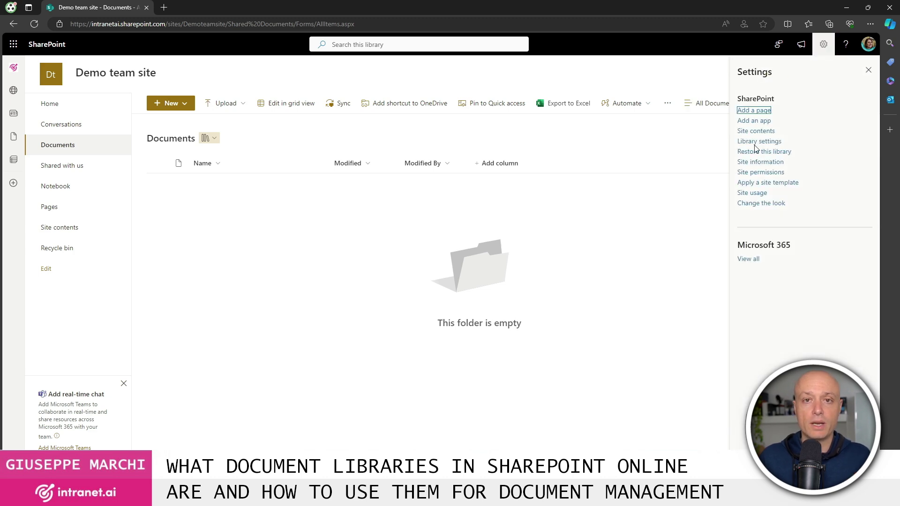
{"action": "left_click", "coordinate": [769, 173]}
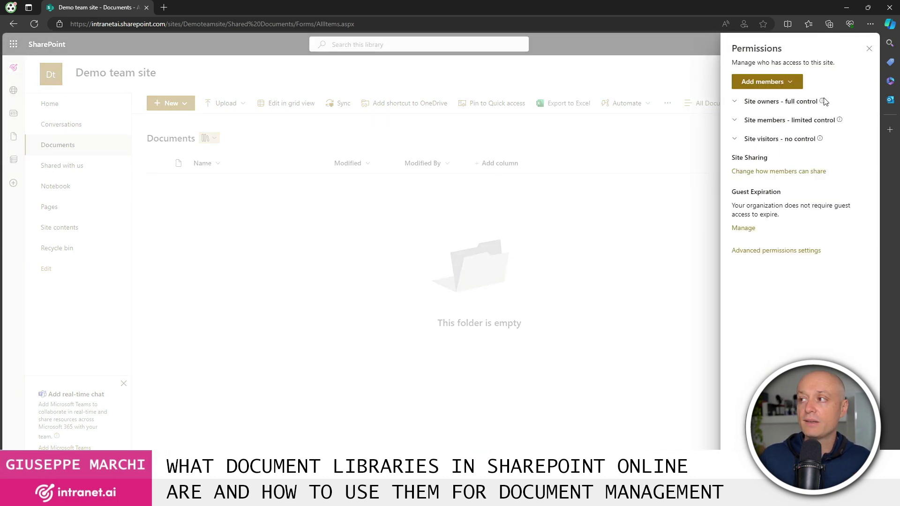
{"action": "left_click", "coordinate": [775, 137]}
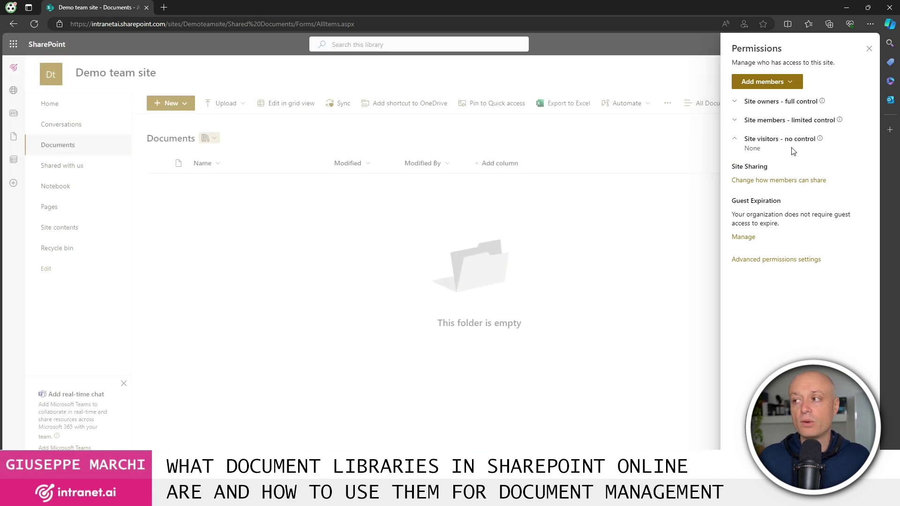
{"action": "left_click", "coordinate": [779, 121]}
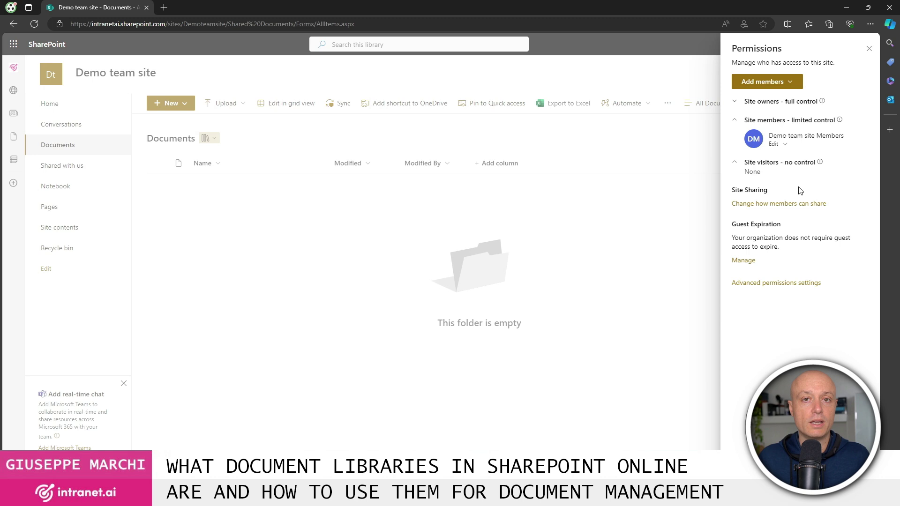
{"action": "left_click", "coordinate": [774, 102]}
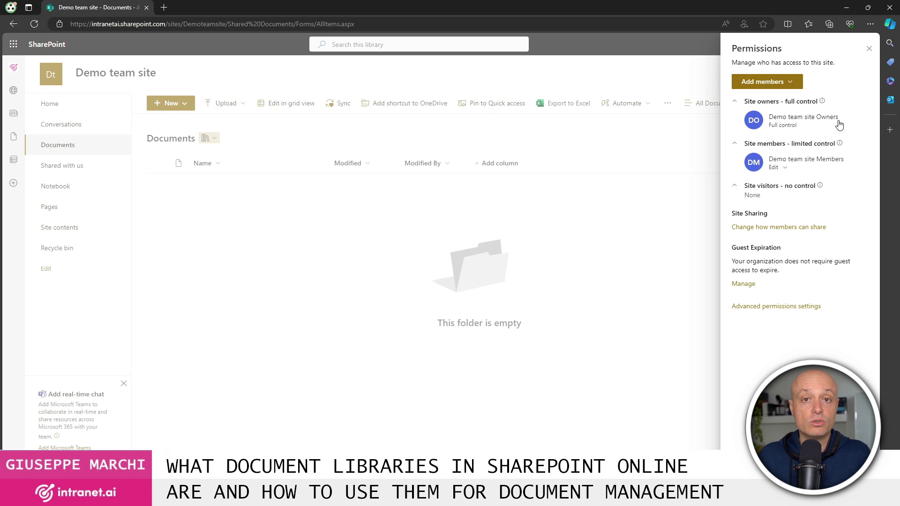
{"action": "left_click", "coordinate": [869, 48]}
{"action": "left_click", "coordinate": [868, 70]}
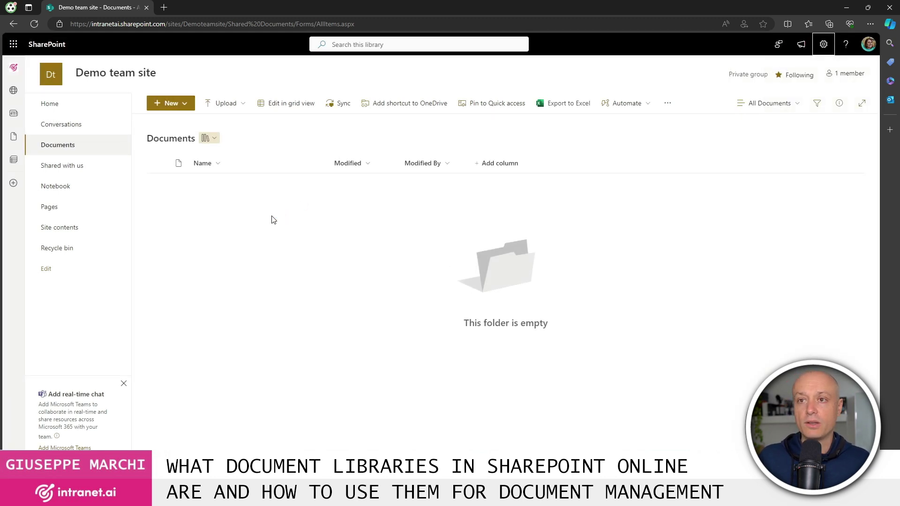
- Review the Upload options (Files, Folder, Template), then show the New item types
{"action": "left_click", "coordinate": [243, 106]}
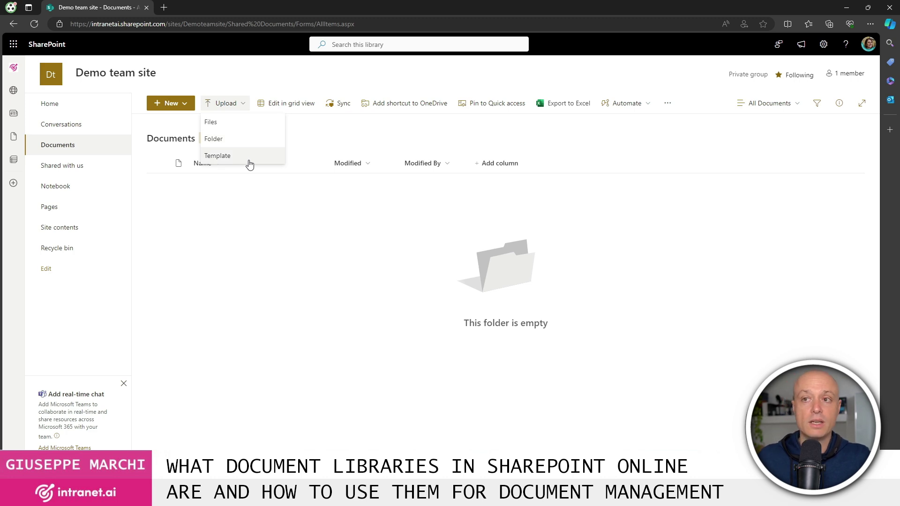
{"action": "left_click", "coordinate": [186, 103]}
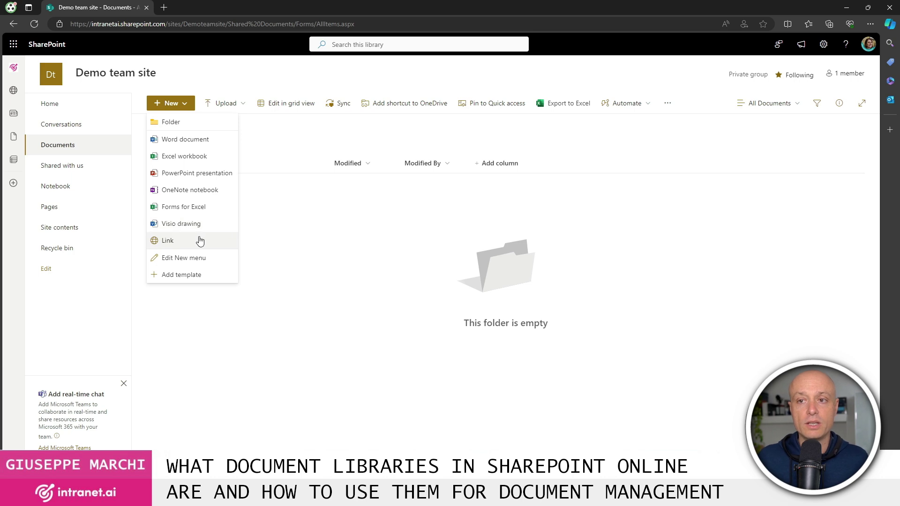
- Drag Procedure.docx from the local Demo folder into the Documents library
{"action": "left_click", "coordinate": [306, 225]}
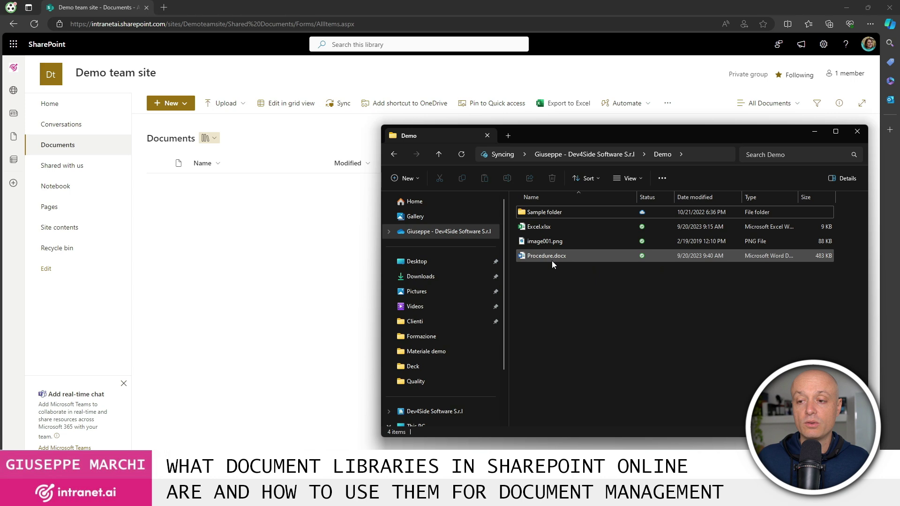
{"action": "mouse_move", "coordinate": [549, 255]}
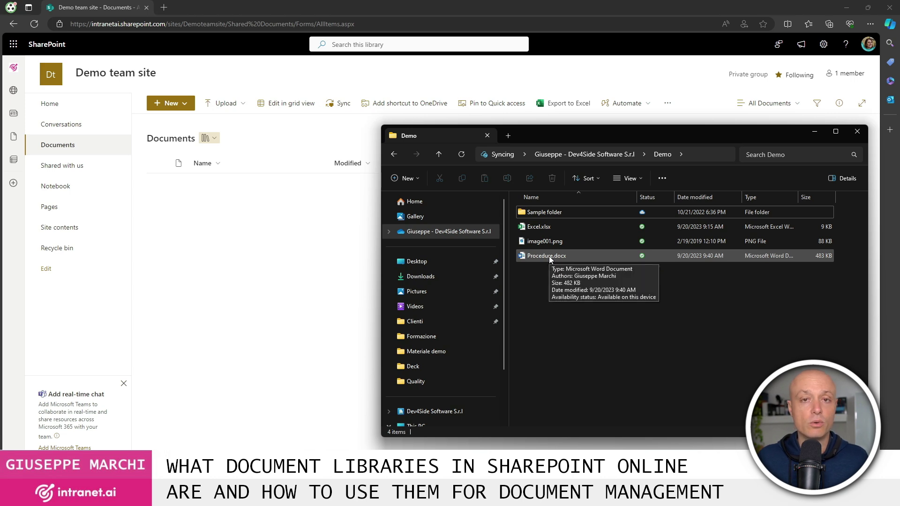
{"action": "left_click", "coordinate": [549, 257]}
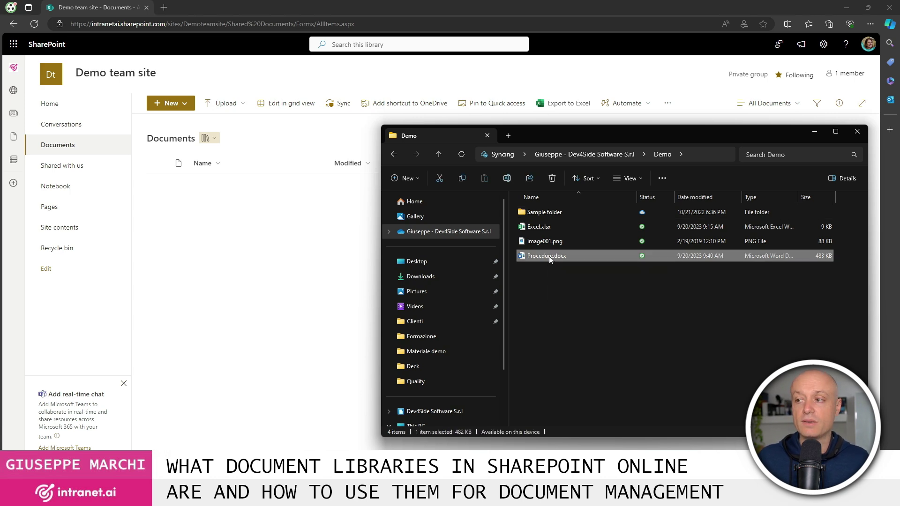
{"action": "left_click_drag", "start_coordinate": [550, 256], "coordinate": [243, 245]}
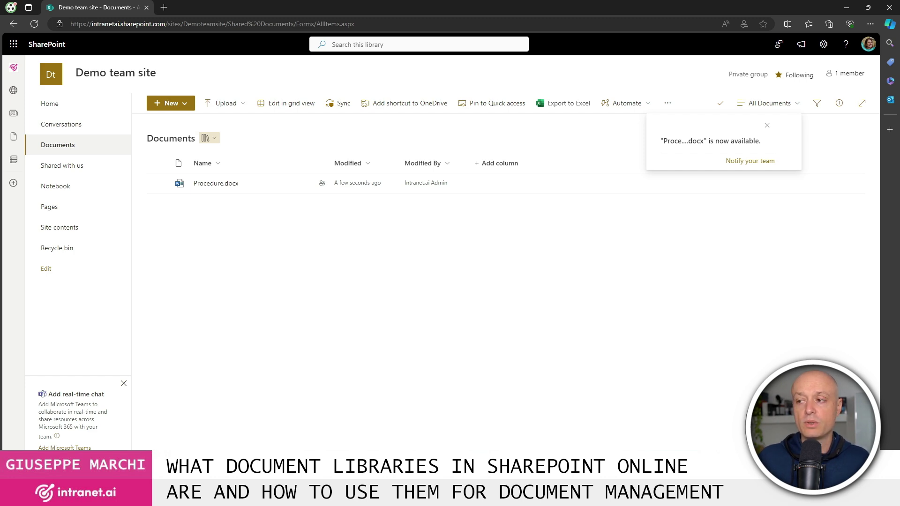
{"action": "key", "text": "alt+Tab"}
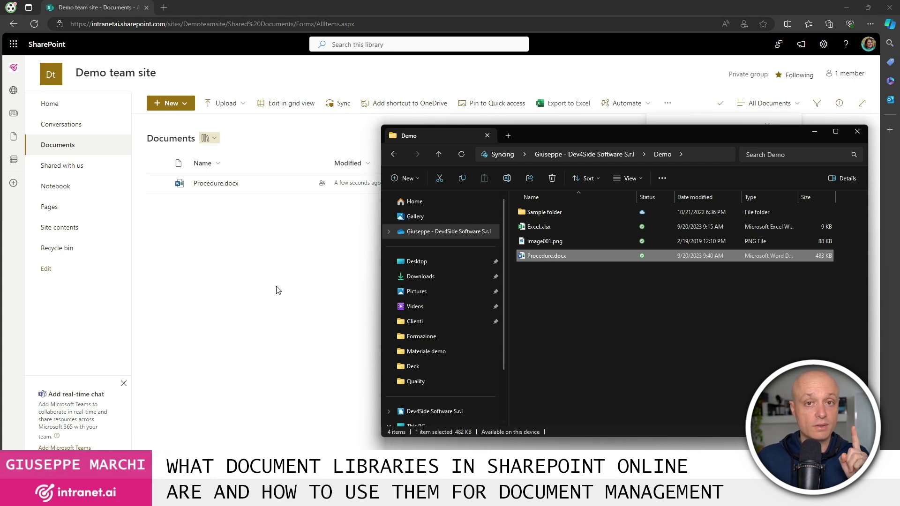
{"action": "left_click", "coordinate": [255, 269]}
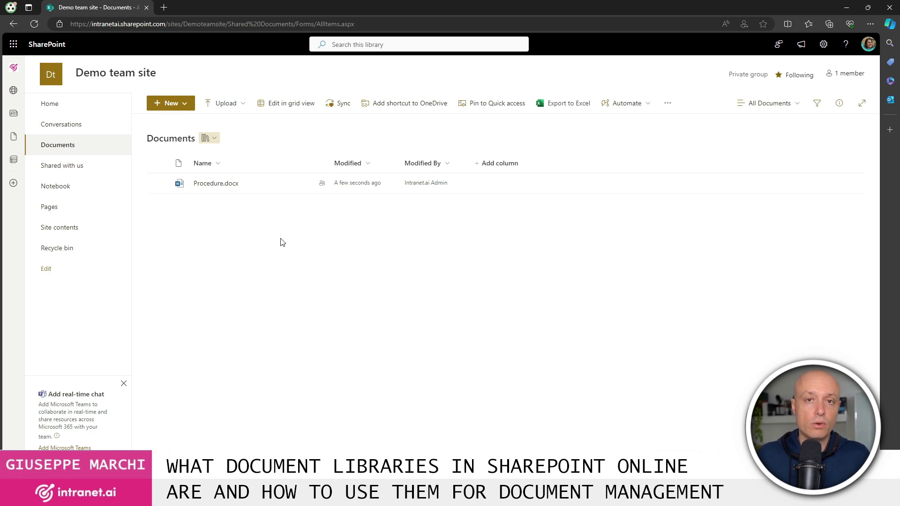
{"action": "mouse_move", "coordinate": [218, 186]}
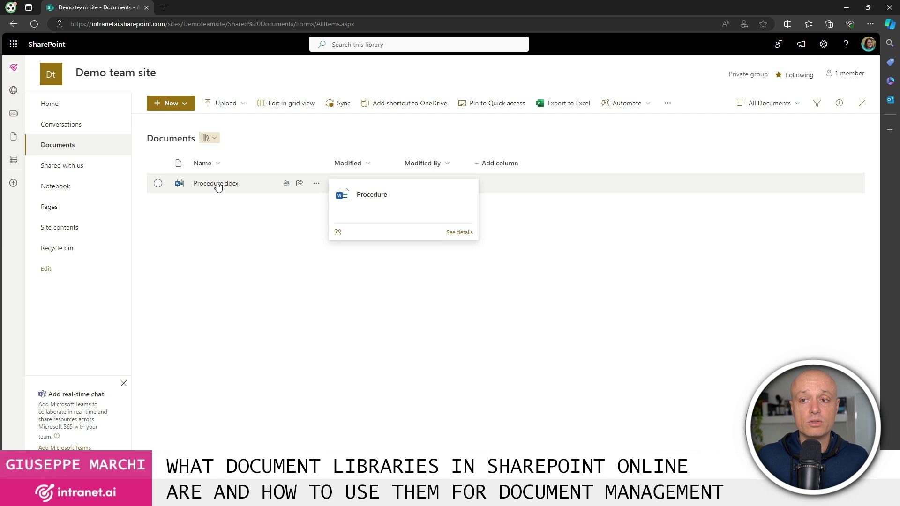
- Open Procedure.docx in Word for the web, type 'change' above the title, and close it
{"action": "left_click", "coordinate": [218, 185]}
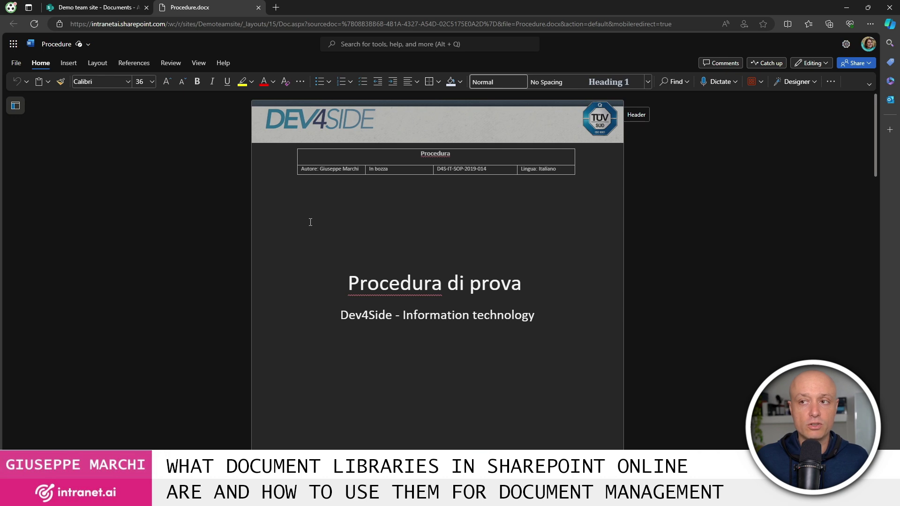
{"action": "scroll", "coordinate": [389, 243], "scroll_direction": "down", "scroll_amount": 1}
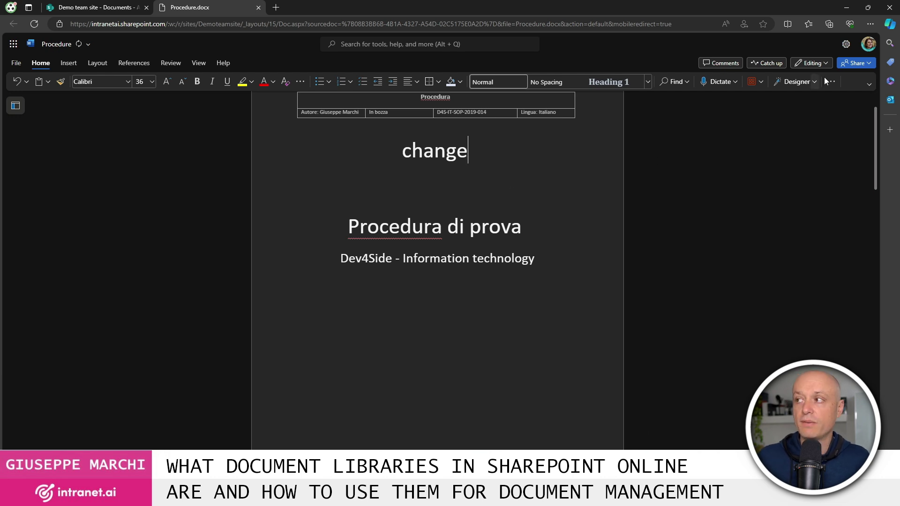
{"action": "left_click", "coordinate": [811, 64]}
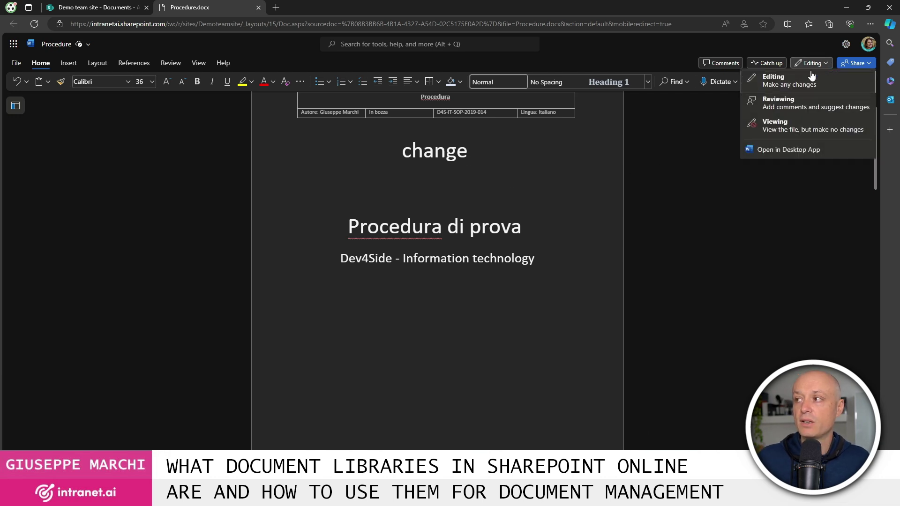
{"action": "left_click", "coordinate": [830, 150]}
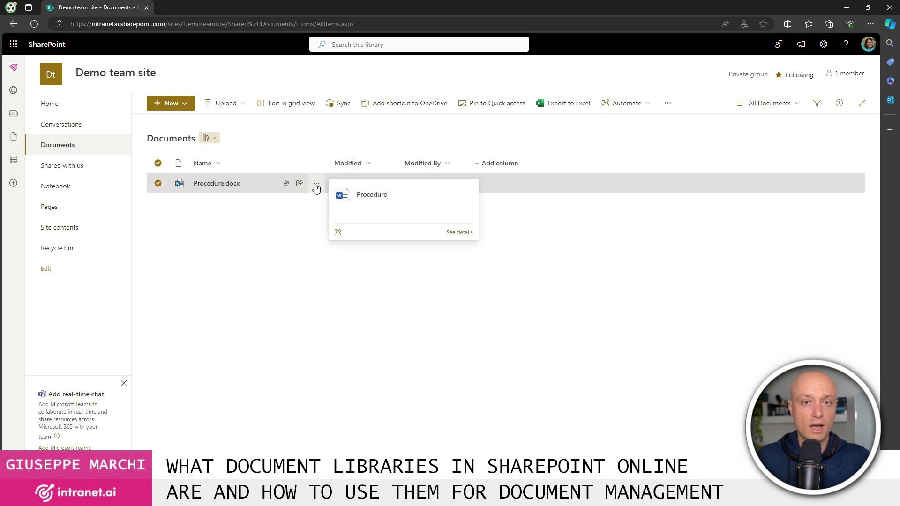
{"action": "left_click", "coordinate": [316, 184]}
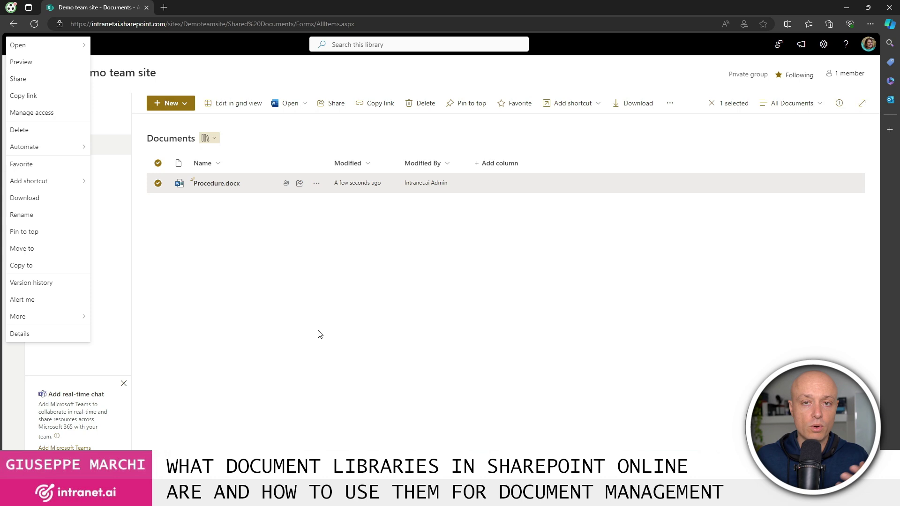
{"action": "left_click", "coordinate": [316, 183]}
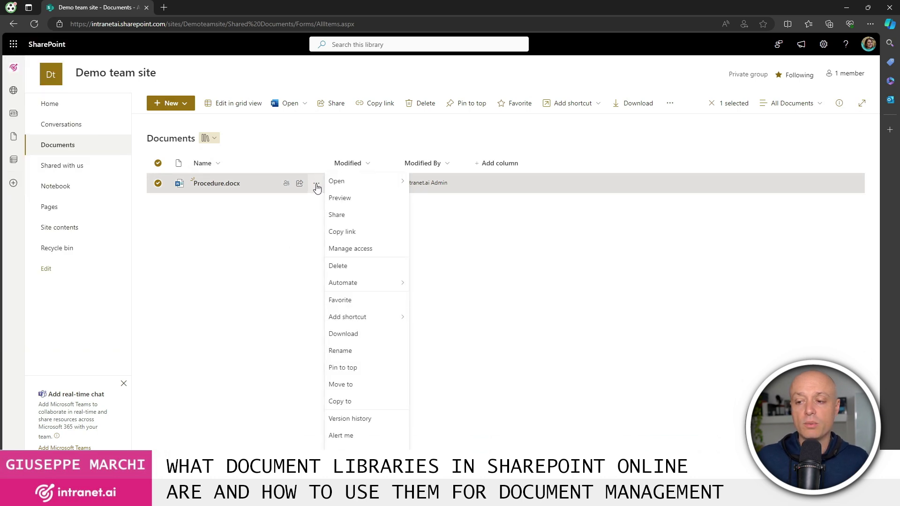
{"action": "left_click", "coordinate": [374, 419]}
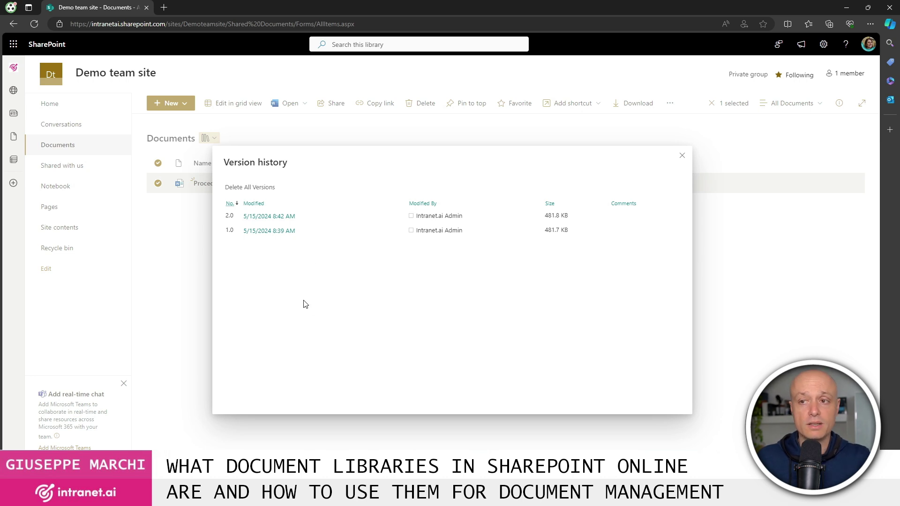
{"action": "left_click", "coordinate": [302, 231]}
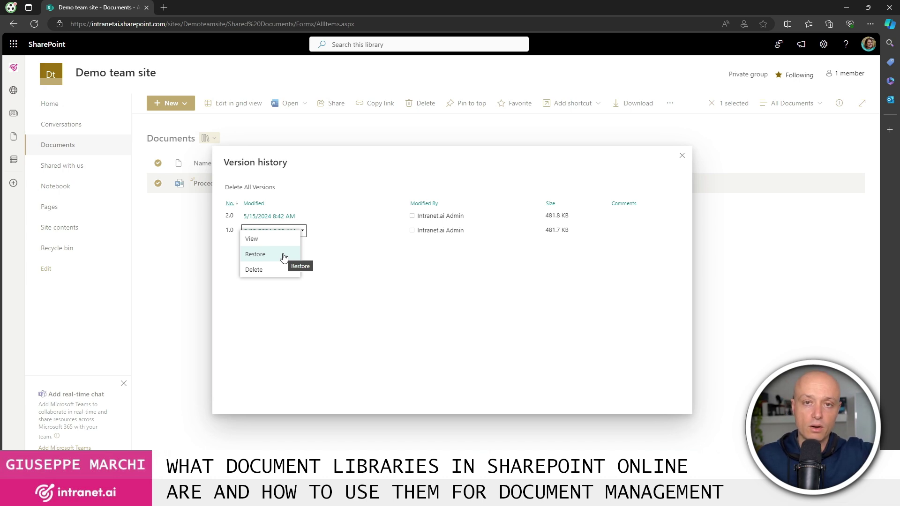
{"action": "left_click", "coordinate": [354, 268]}
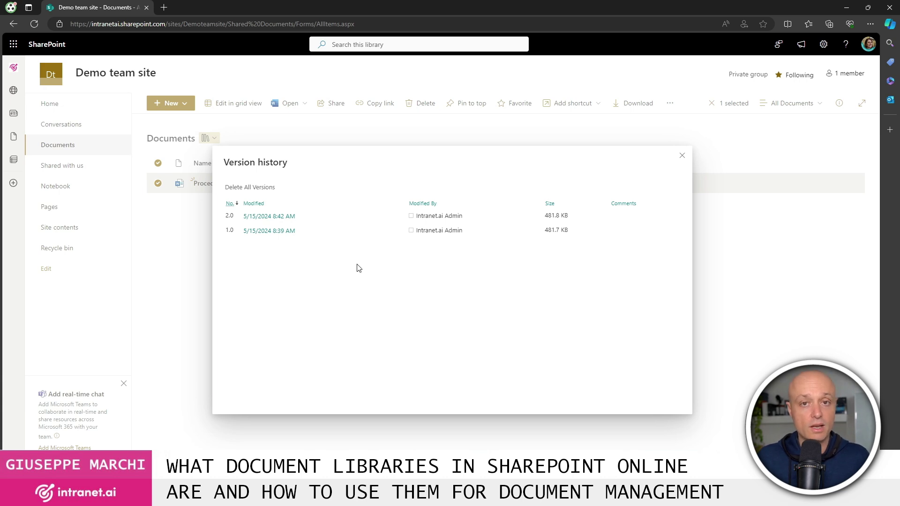
{"action": "left_click", "coordinate": [682, 155]}
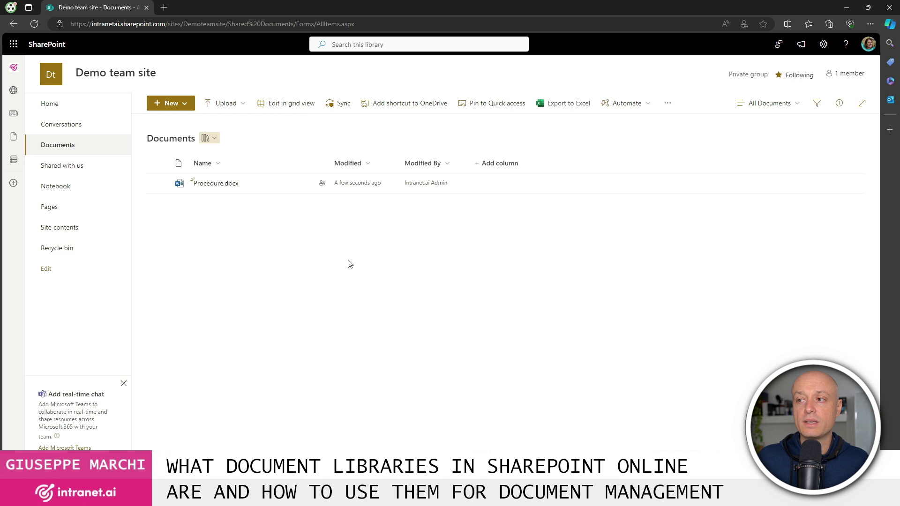
- Drag Excel.xlsx from the local Demo folder into the Documents library
{"action": "key", "text": "alt+Tab"}
{"action": "left_click_drag", "start_coordinate": [535, 230], "coordinate": [249, 237]}
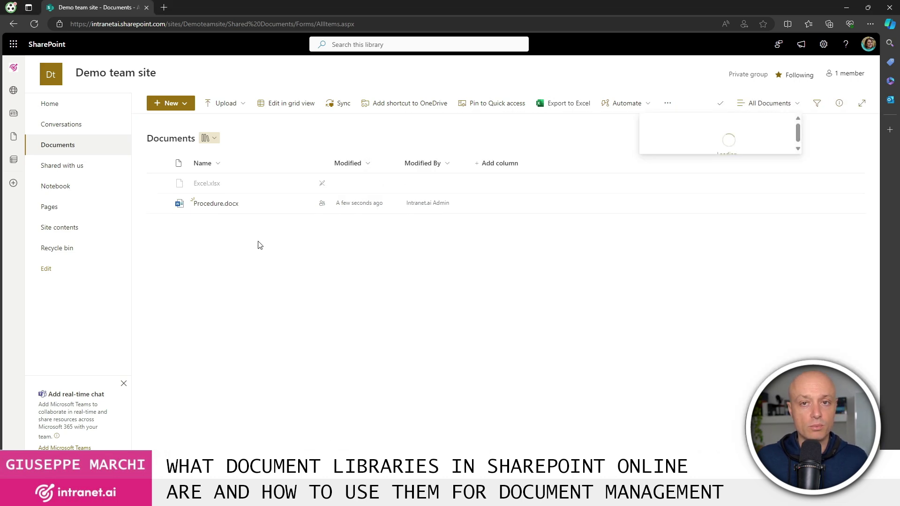
- Start a new library column and choose the Choice column type
{"action": "left_click", "coordinate": [499, 166]}
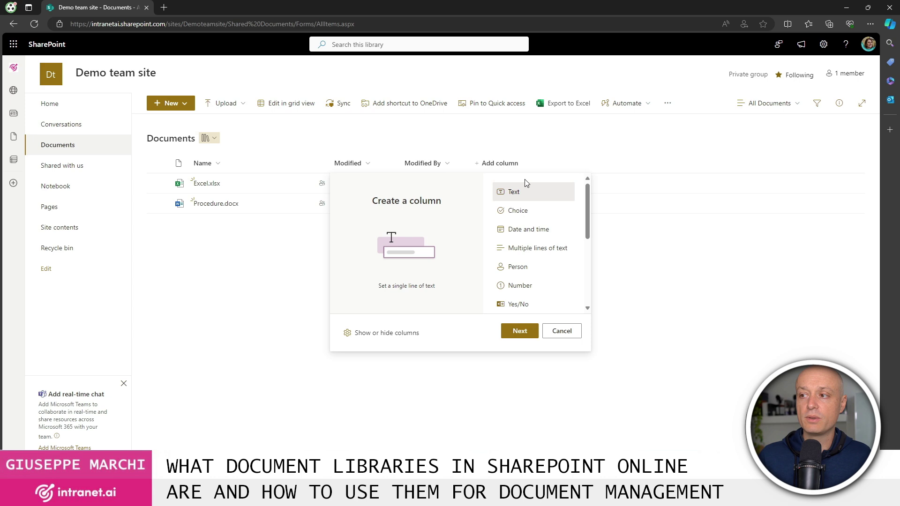
{"action": "scroll", "coordinate": [563, 219], "scroll_direction": "down", "scroll_amount": 2}
{"action": "scroll", "coordinate": [563, 219], "scroll_direction": "down", "scroll_amount": 1}
{"action": "scroll", "coordinate": [560, 220], "scroll_direction": "up", "scroll_amount": 4}
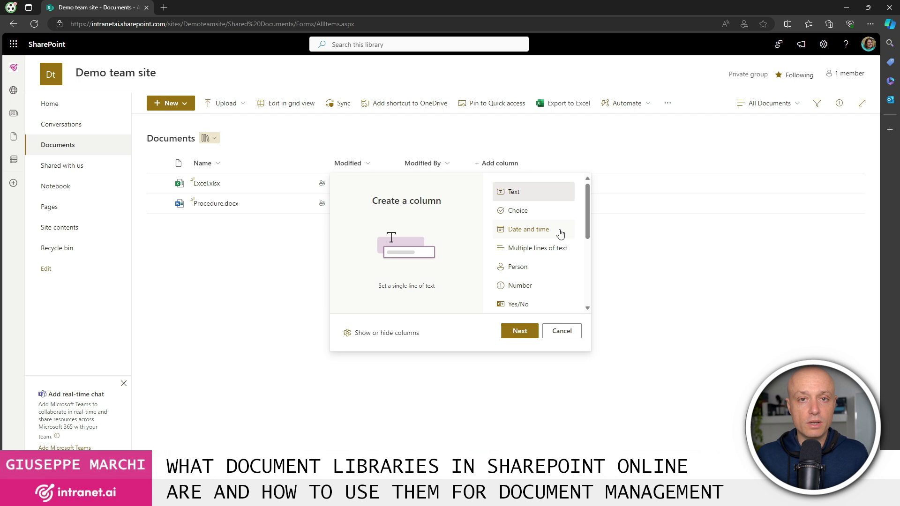
{"action": "scroll", "coordinate": [560, 233], "scroll_direction": "down", "scroll_amount": 1}
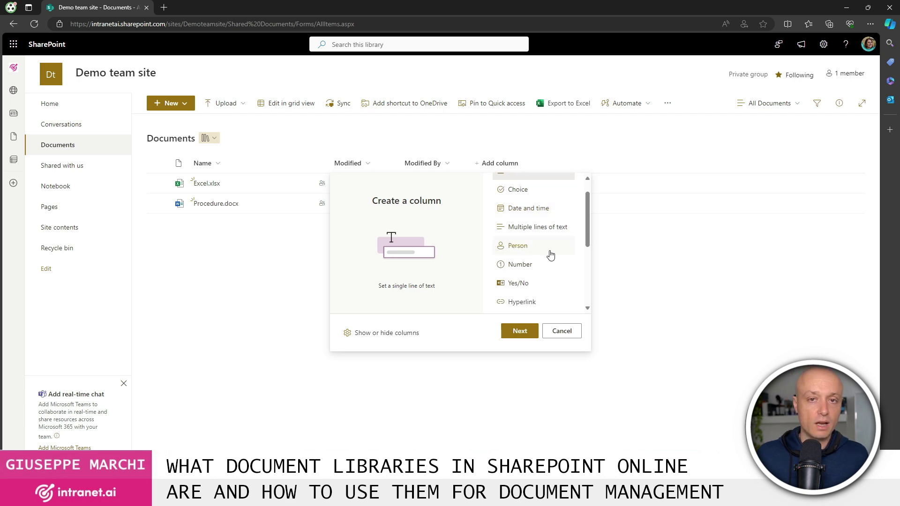
{"action": "scroll", "coordinate": [549, 255], "scroll_direction": "down", "scroll_amount": 2}
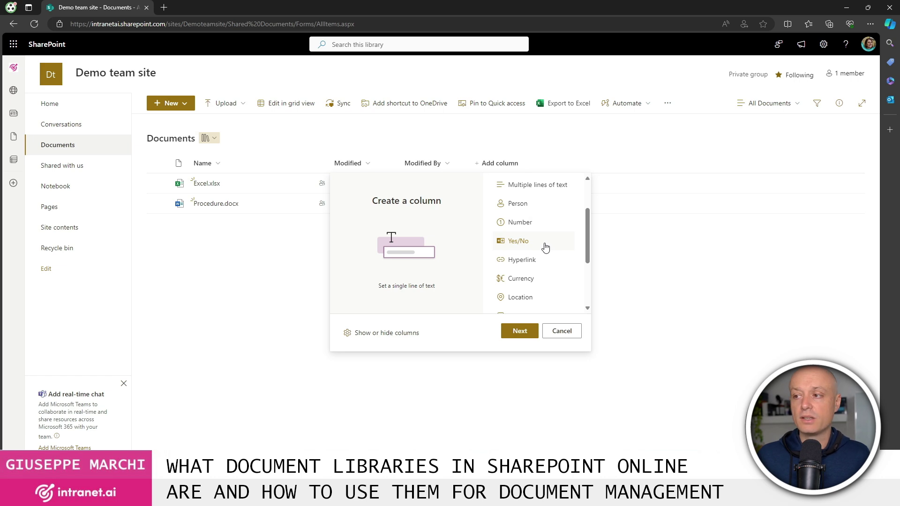
{"action": "scroll", "coordinate": [545, 247], "scroll_direction": "down", "scroll_amount": 3}
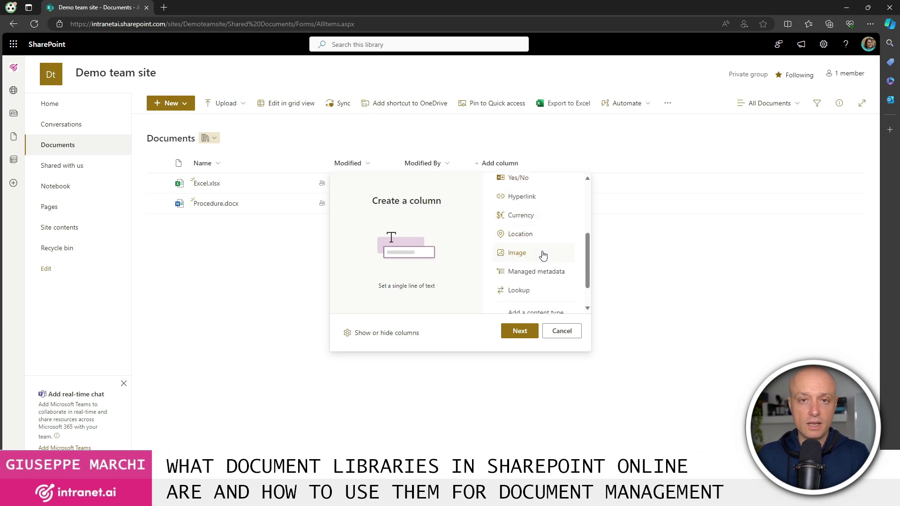
{"action": "scroll", "coordinate": [539, 239], "scroll_direction": "up", "scroll_amount": 5}
{"action": "left_click", "coordinate": [534, 212]}
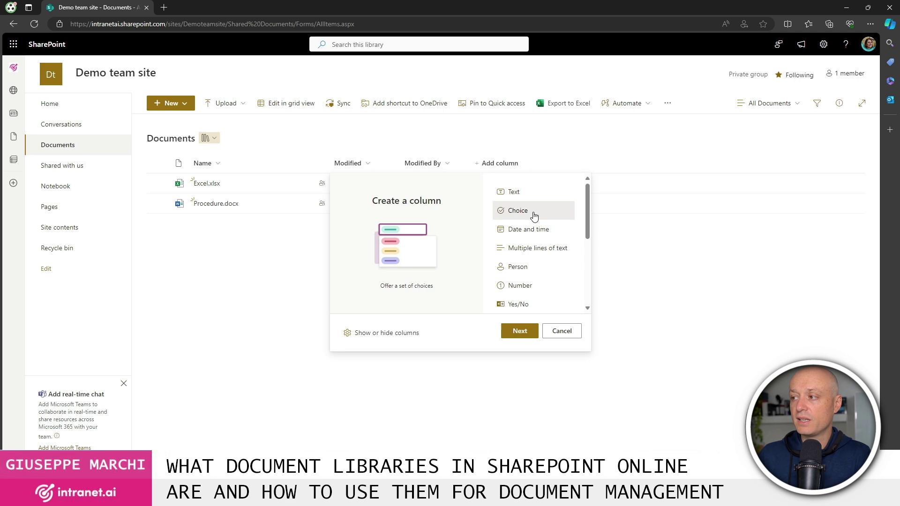
- Name the column Category with choices Marketing, Sales and Procurement
{"action": "left_click", "coordinate": [524, 333]}
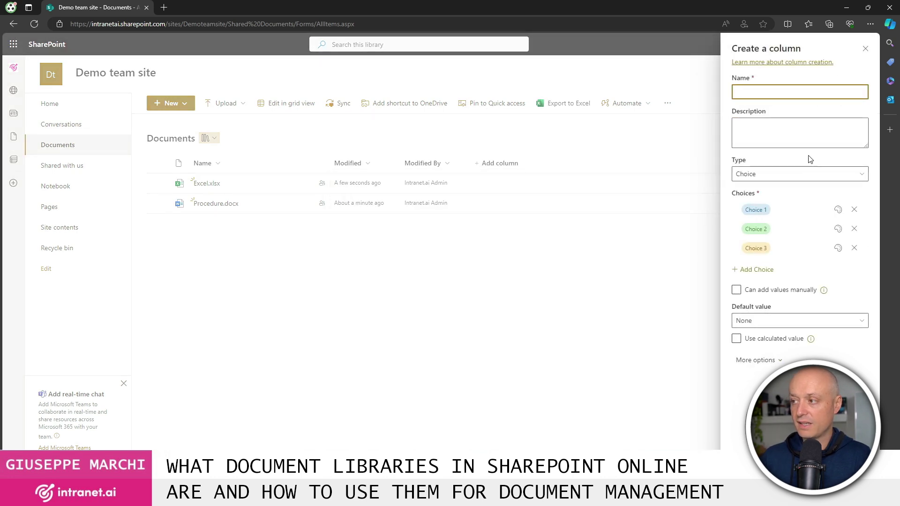
{"action": "type", "text": "Customer nameCategory"}
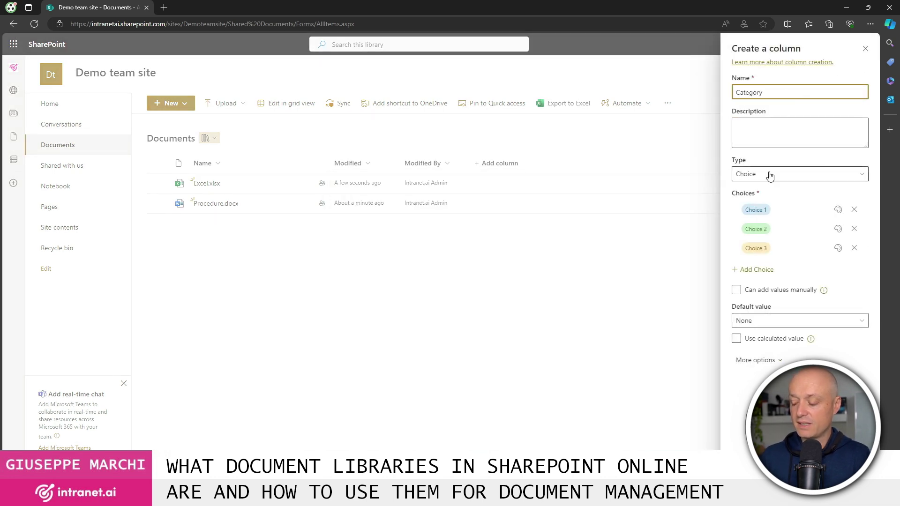
{"action": "left_click", "coordinate": [789, 210]}
{"action": "type", "text": "Marketing"}
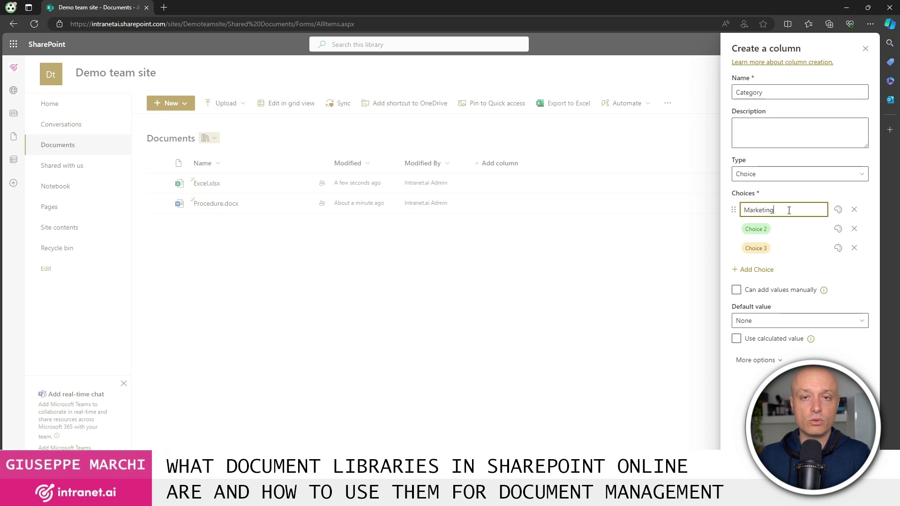
{"action": "key", "text": "Return"}
{"action": "left_click", "coordinate": [790, 228]}
{"action": "type", "text": "Sales"}
{"action": "left_click", "coordinate": [791, 247]}
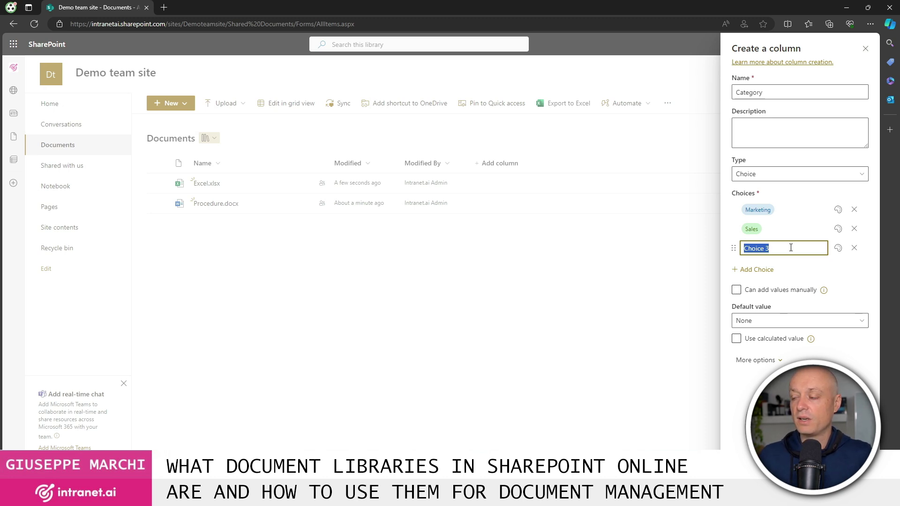
{"action": "type", "text": "Procurement"}
{"action": "key", "text": "Return"}
{"action": "left_click", "coordinate": [857, 270]}
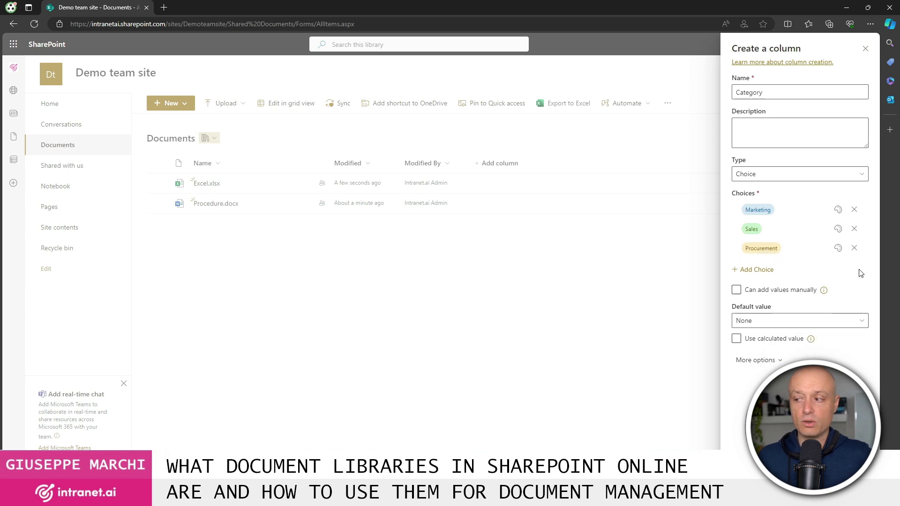
- Give the Procurement choice a purple fill and save the column
{"action": "left_click", "coordinate": [838, 247]}
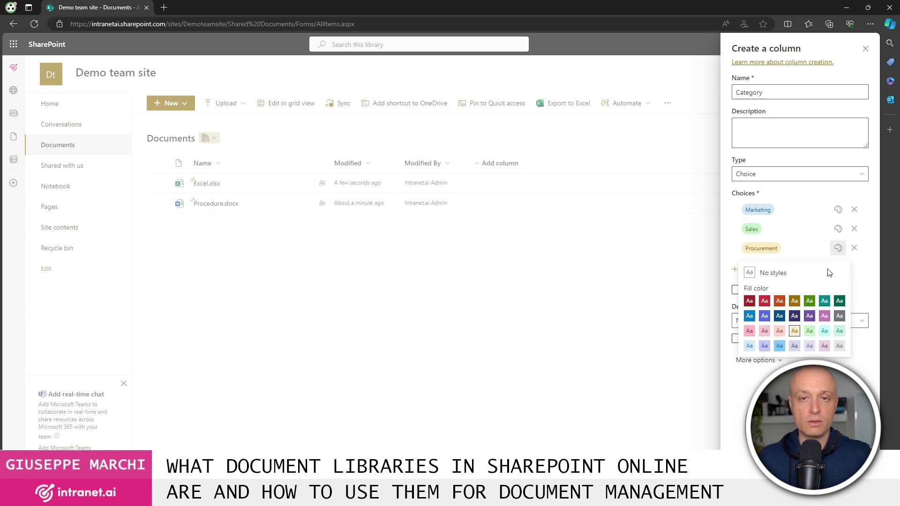
{"action": "left_click", "coordinate": [826, 317]}
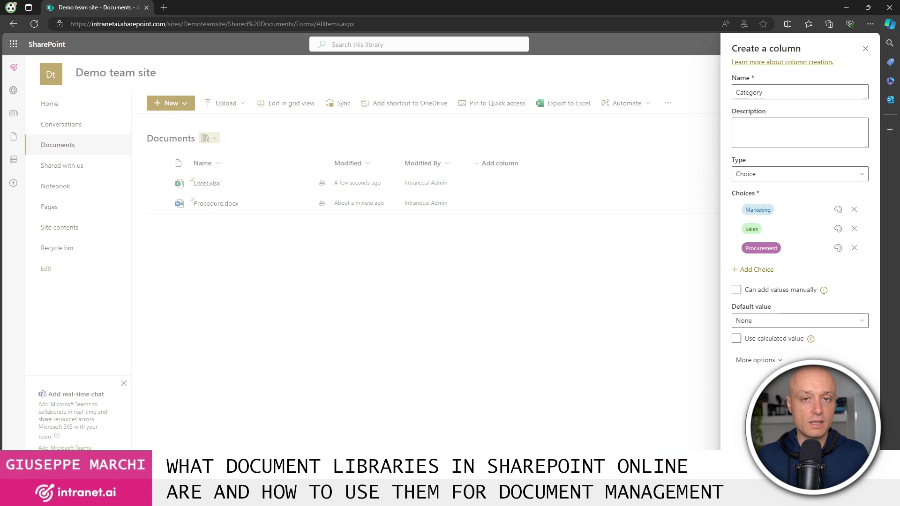
{"action": "left_click", "coordinate": [748, 433]}
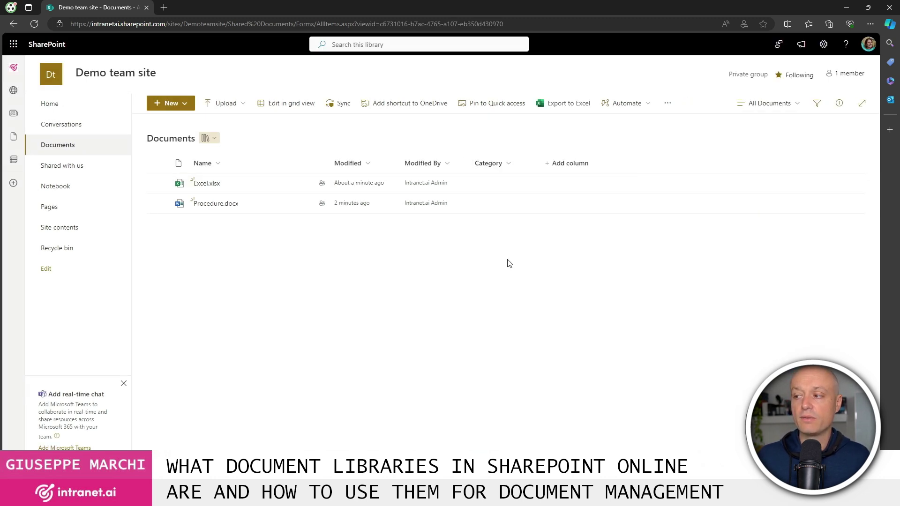
- Set Excel.xlsx's Category property to Marketing in the details pane
{"action": "left_click", "coordinate": [504, 186]}
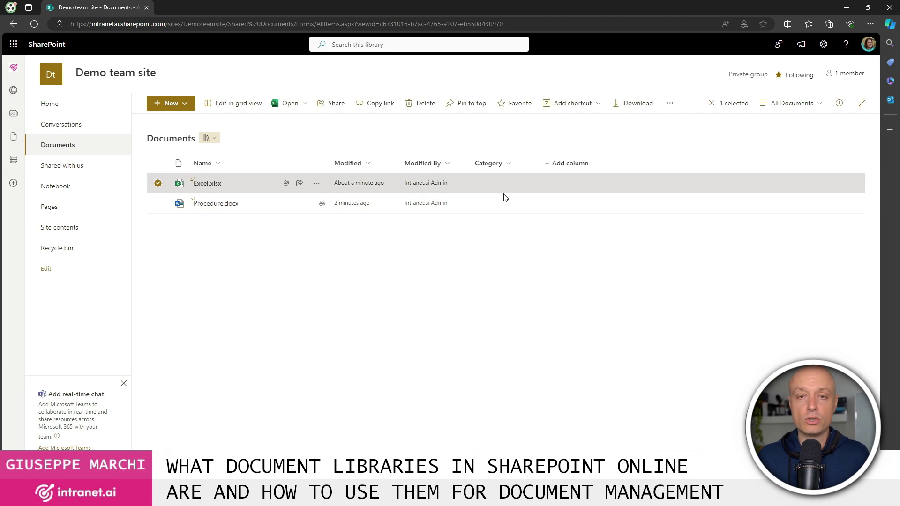
{"action": "left_click", "coordinate": [838, 103]}
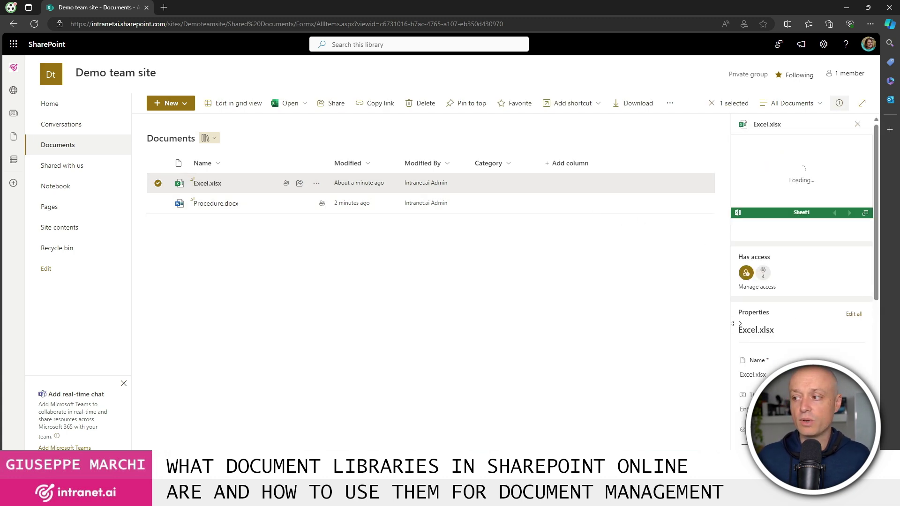
{"action": "scroll", "coordinate": [736, 324], "scroll_direction": "down", "scroll_amount": 2}
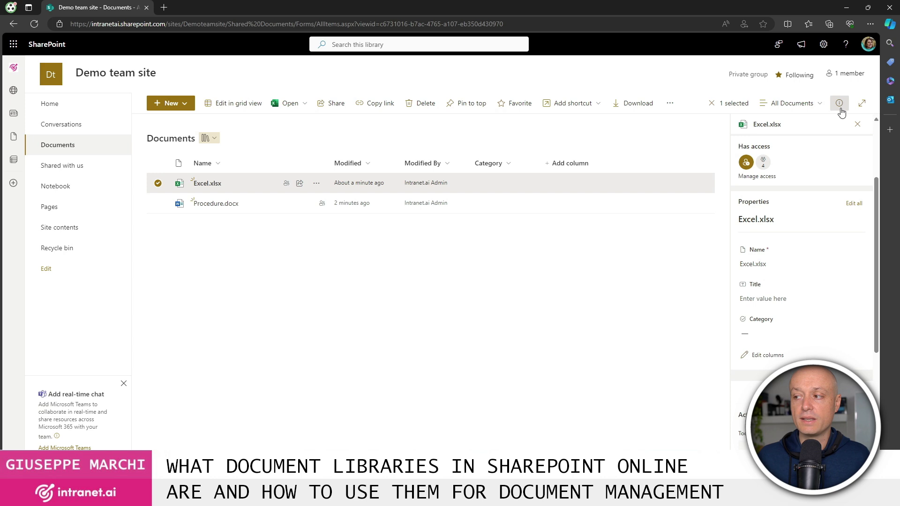
{"action": "left_click", "coordinate": [767, 333]}
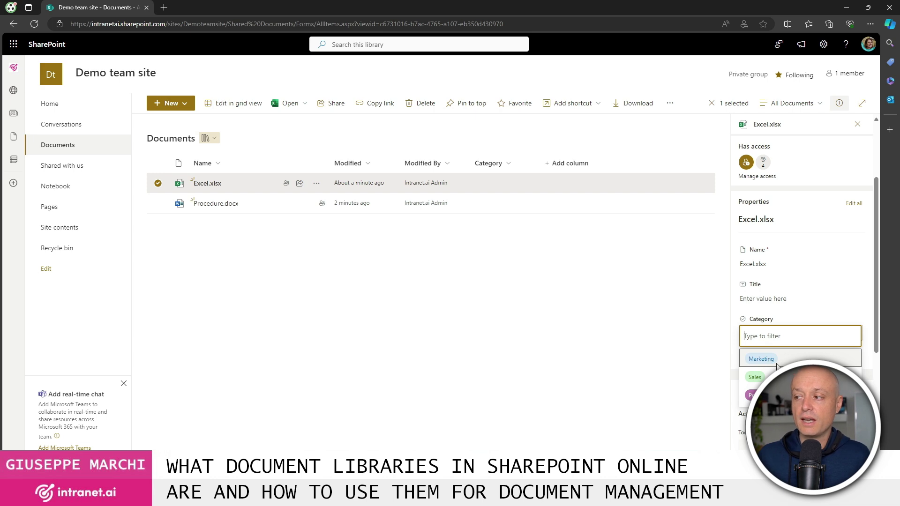
{"action": "left_click", "coordinate": [763, 358]}
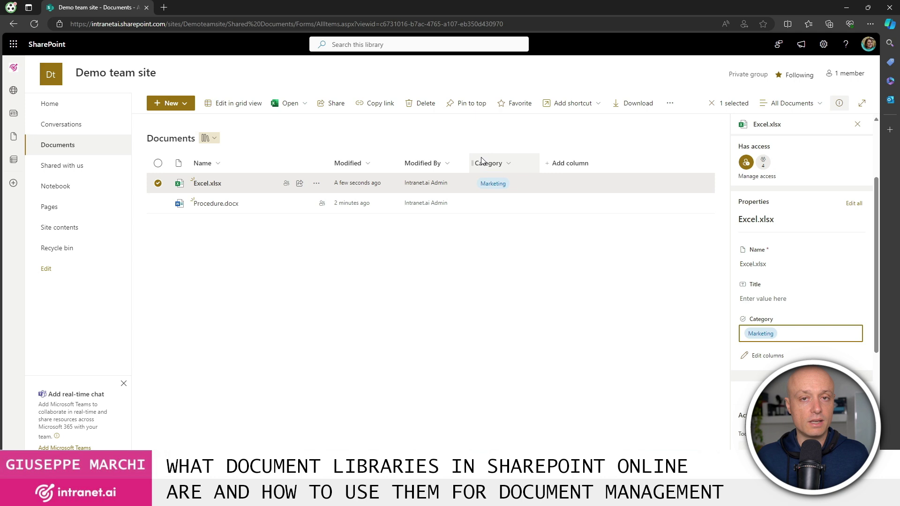
{"action": "left_click", "coordinate": [468, 258]}
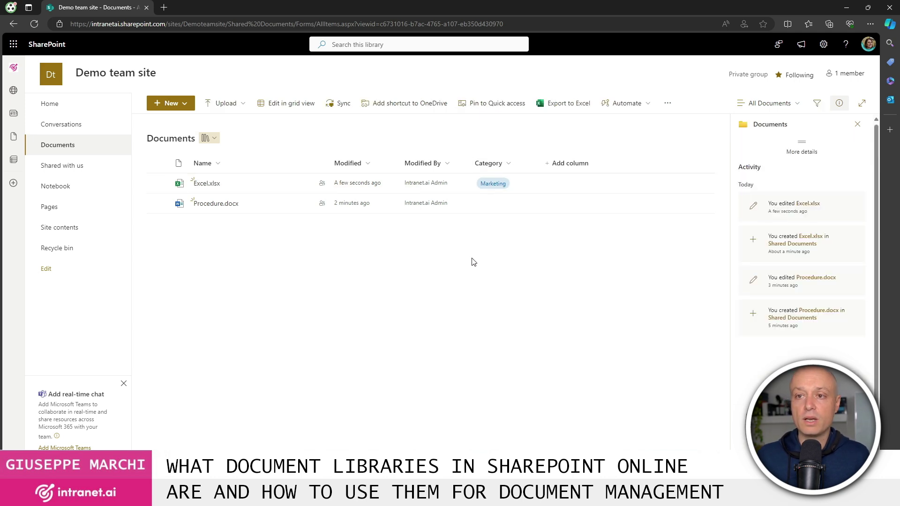
- Select Excel.xlsx and Procedure.docx and bulk-edit their Category to Sales
{"action": "left_click", "coordinate": [157, 183]}
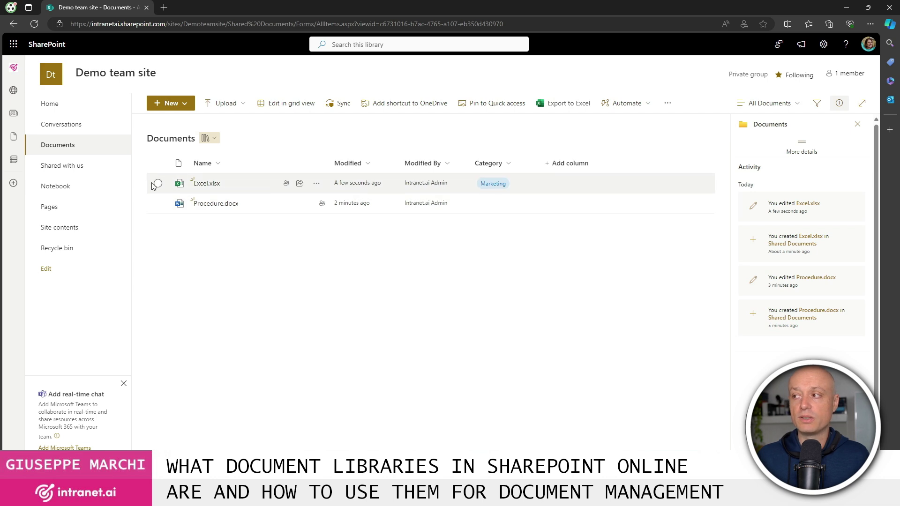
{"action": "left_click", "coordinate": [158, 204]}
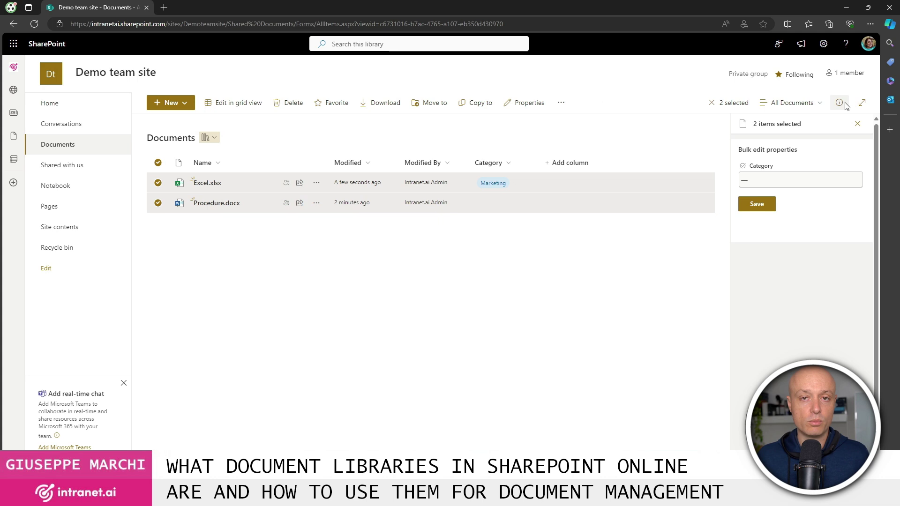
{"action": "left_click", "coordinate": [801, 180]}
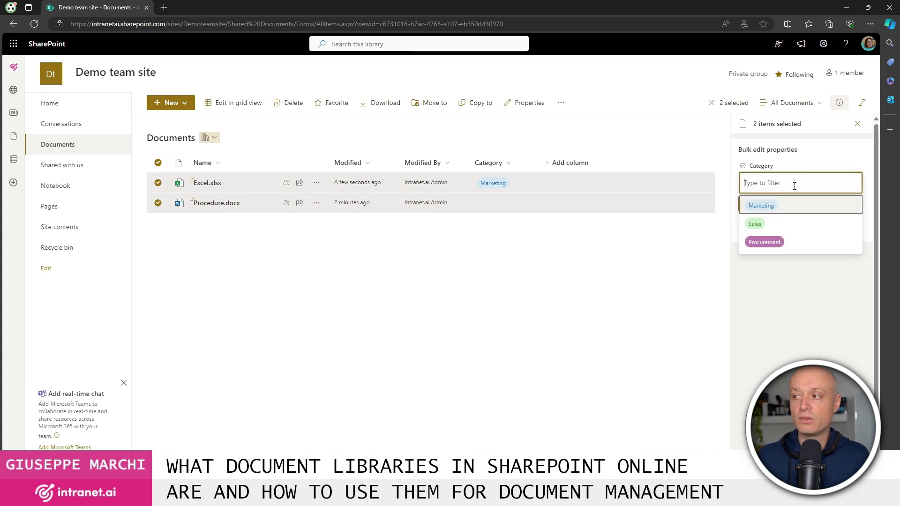
{"action": "left_click", "coordinate": [753, 225]}
{"action": "left_click", "coordinate": [758, 204]}
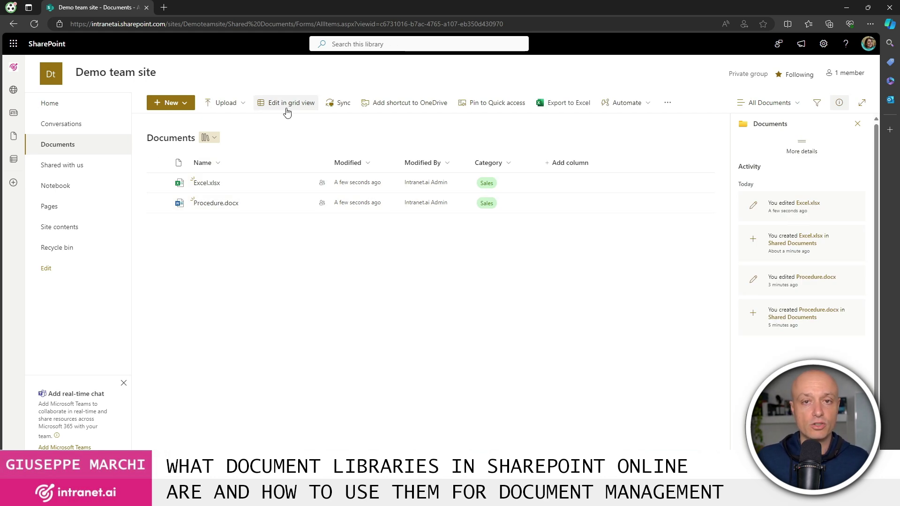
- In grid view, set Excel.xlsx's Category cell to Procurement, widen Name, and exit the grid
{"action": "left_click", "coordinate": [287, 105]}
{"action": "left_click", "coordinate": [417, 187]}
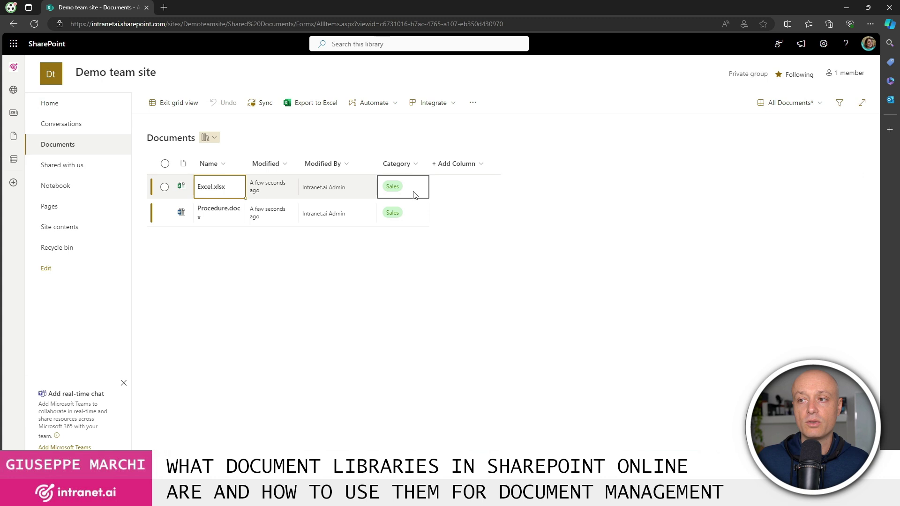
{"action": "left_click", "coordinate": [417, 187]}
{"action": "left_click", "coordinate": [401, 227]}
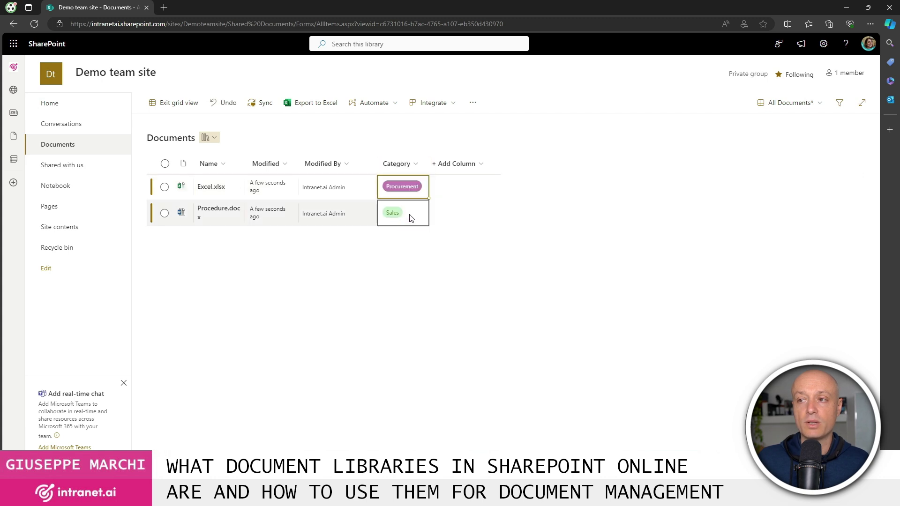
{"action": "left_click_drag", "start_coordinate": [247, 163], "coordinate": [284, 164]}
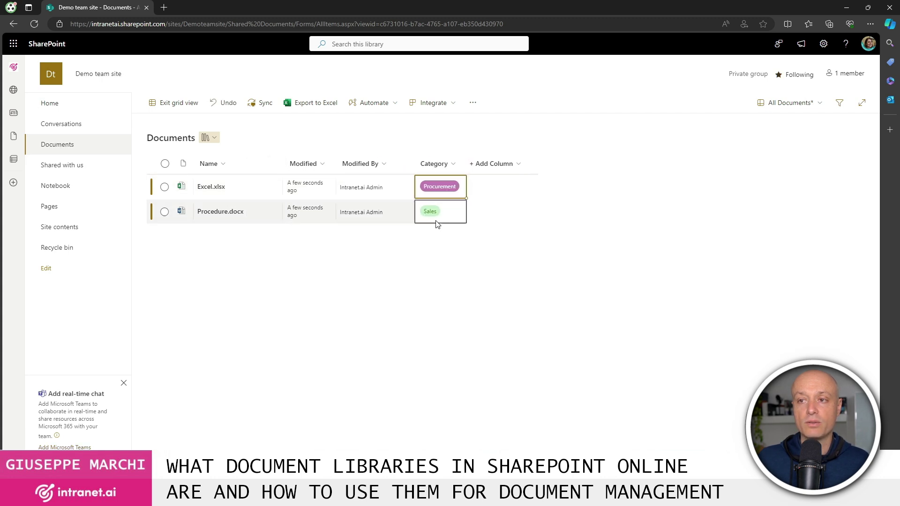
{"action": "left_click", "coordinate": [269, 216]}
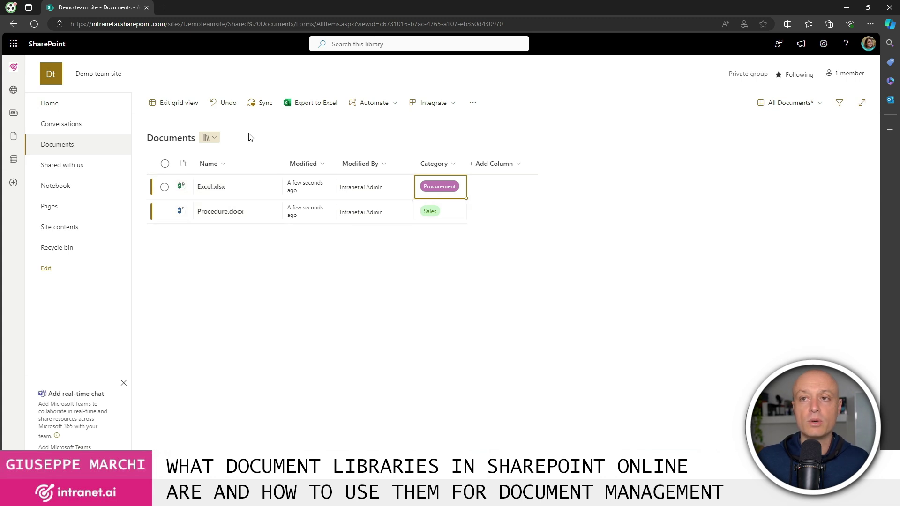
{"action": "left_click", "coordinate": [186, 103]}
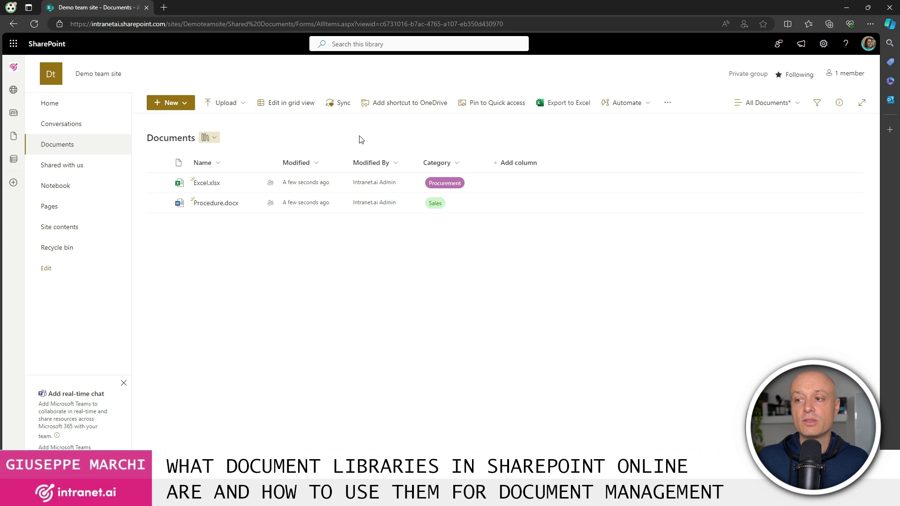